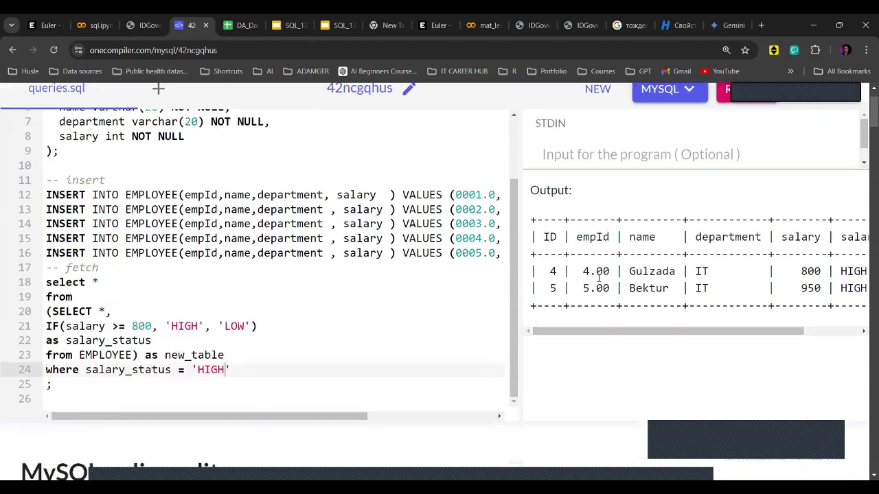
# Remove the salary_status = 'HIGH' filter and the outer select with its new_table alias, leaving only the inner SELECT with the IF expression on EMPLOYEE.
pyautogui.moveTo(49, 311); pyautogui.dragTo(139, 355)
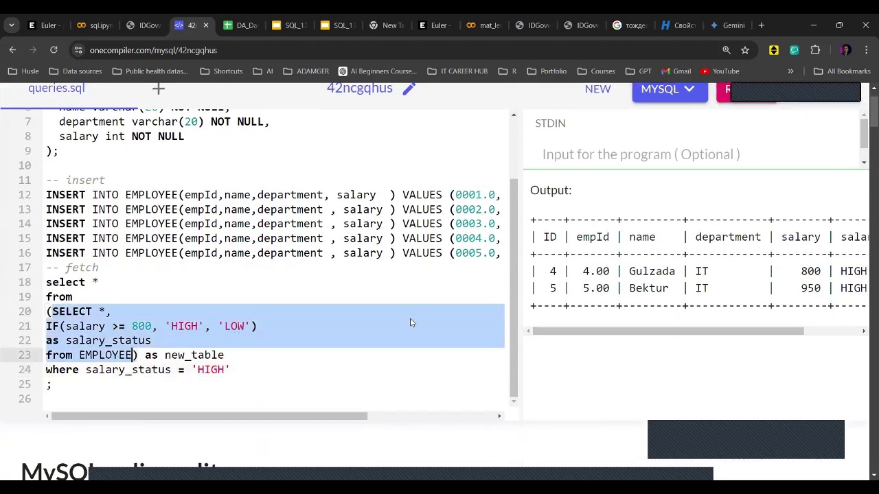
pyautogui.moveTo(582, 332)
pyautogui.mouseDown()
pyautogui.moveTo(616, 332)
pyautogui.moveTo(590, 331)
pyautogui.mouseUp()
pyautogui.moveTo(231, 370); pyautogui.dragTo(43, 376)
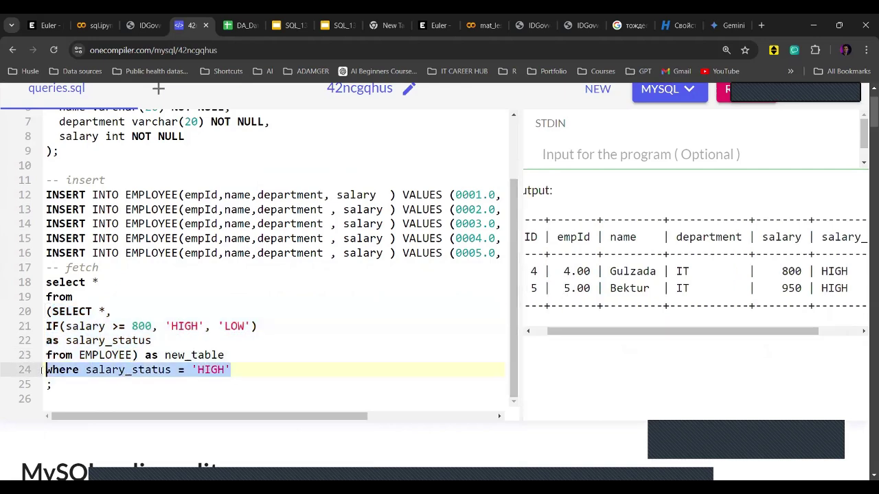
pyautogui.hotkey('ctrl', 'x')
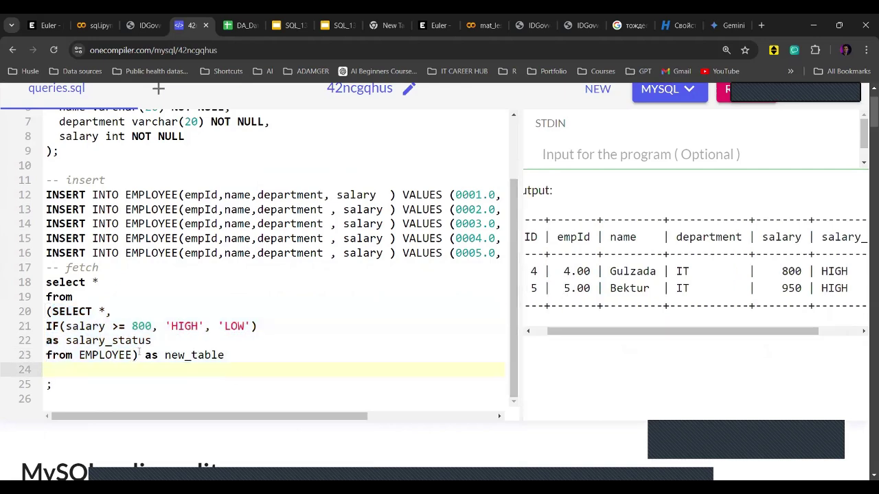
pyautogui.click(135, 355)
pyautogui.moveTo(135, 355); pyautogui.dragTo(247, 356)
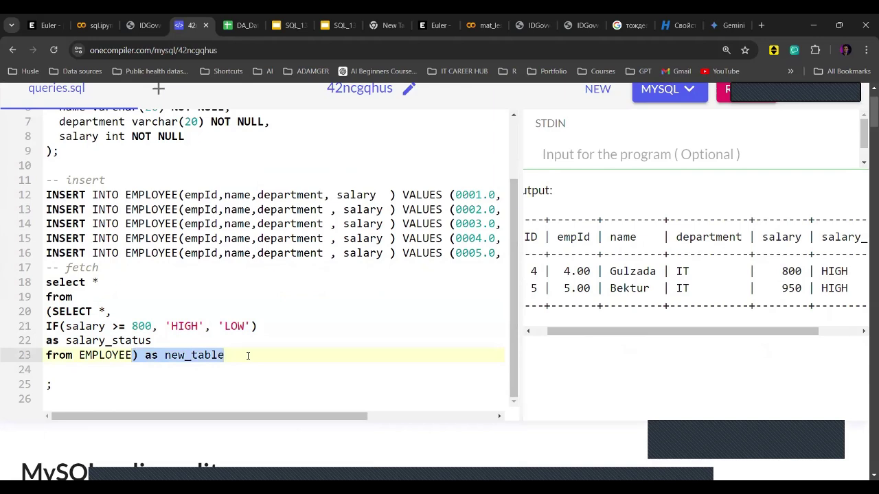
pyautogui.hotkey('ctrl', 'x')
pyautogui.moveTo(46, 311); pyautogui.dragTo(46, 281)
pyautogui.press('BackSpace')
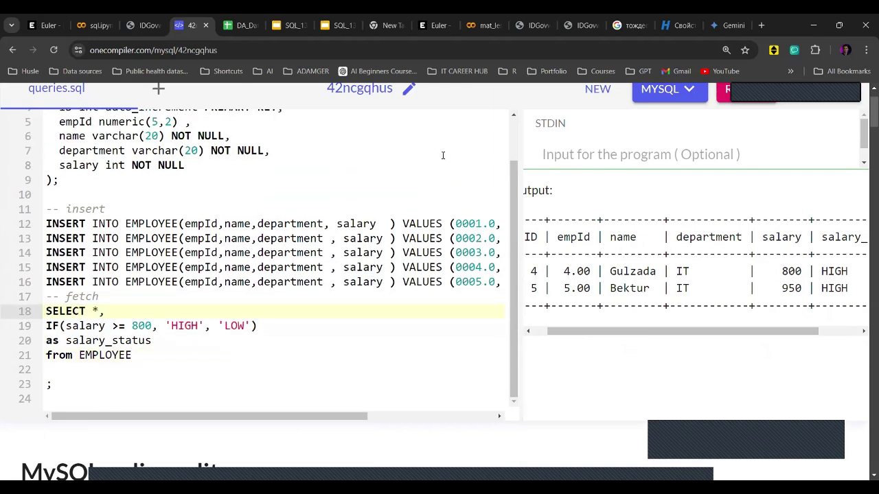
# Run the simplified EMPLOYEE query and examine the salary_status column in the output.
pyautogui.scroll(2, 443, 155)
pyautogui.hotkey('ctrl', 'Return')
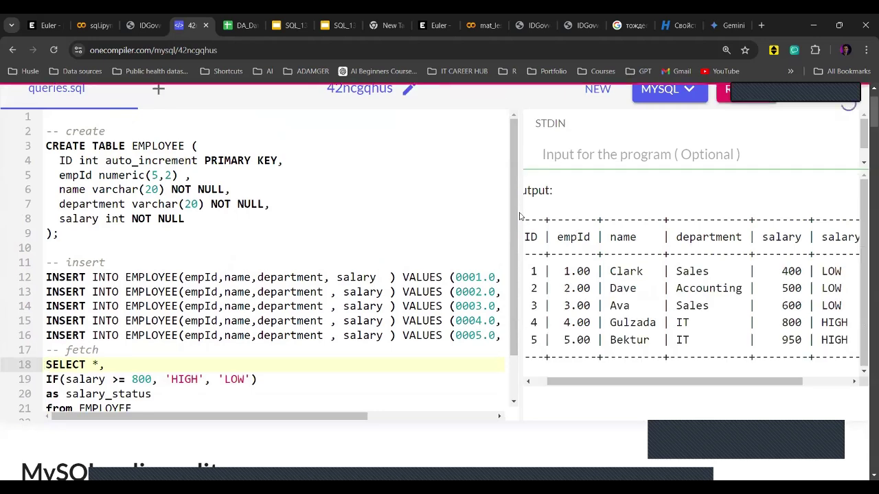
pyautogui.scroll(-1, 122, 345)
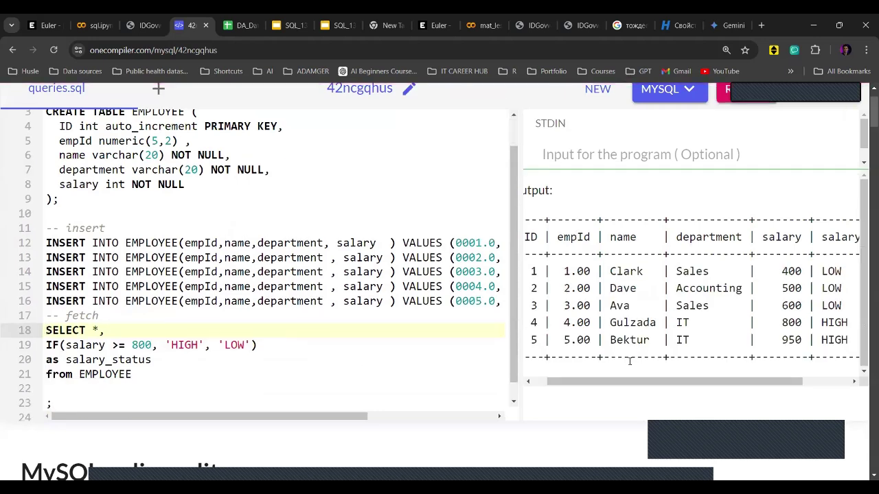
pyautogui.moveTo(600, 384); pyautogui.dragTo(690, 377)
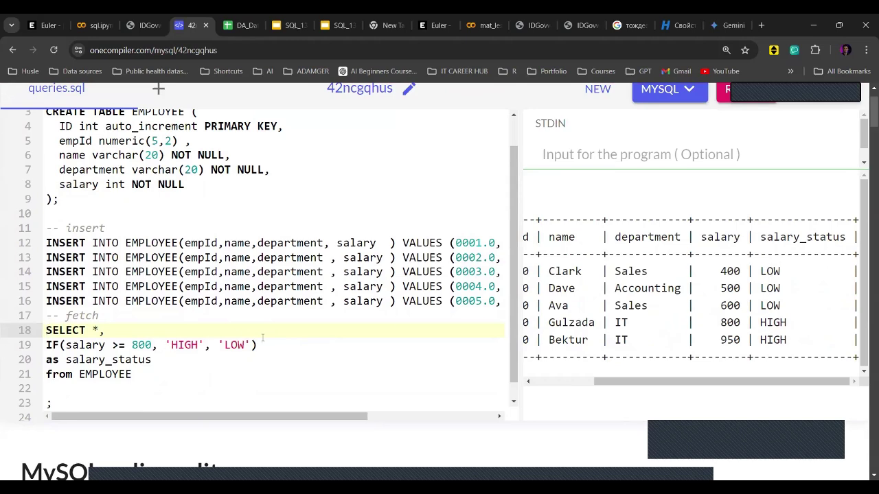
pyautogui.scroll(-1, 226, 329)
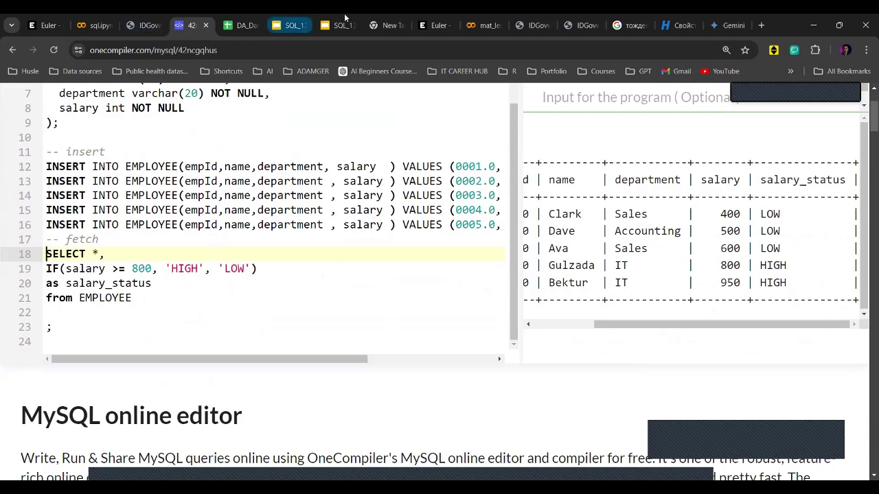
# Switch to MySQL Workbench, open the Local instance MySQL80 connection and create a new SQL query file with enlarged text.
pyautogui.moveTo(345, 17)
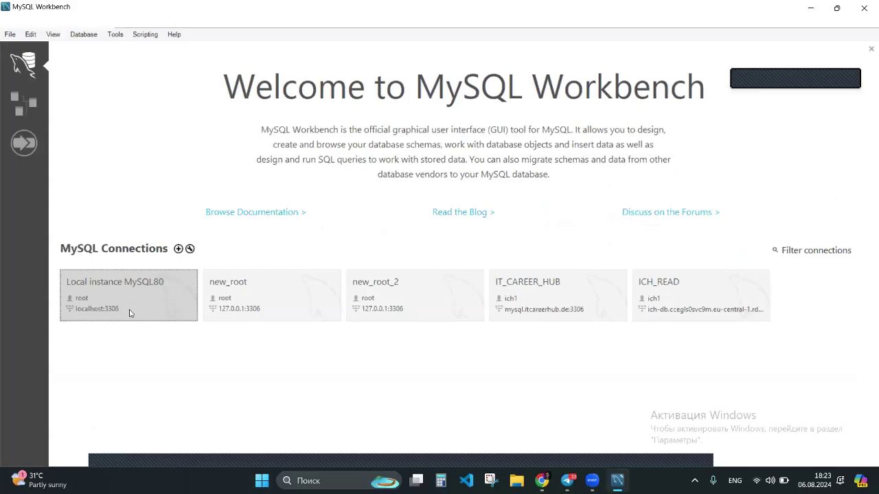
pyautogui.click(123, 312)
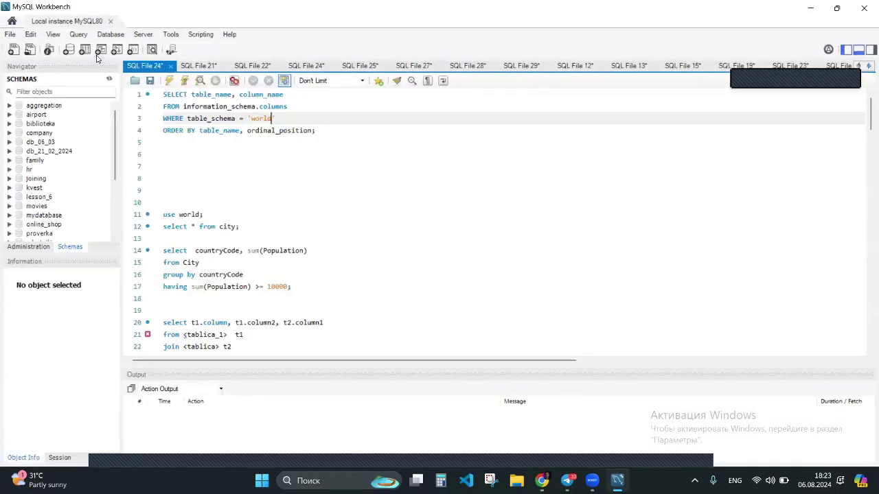
pyautogui.click(13, 49)
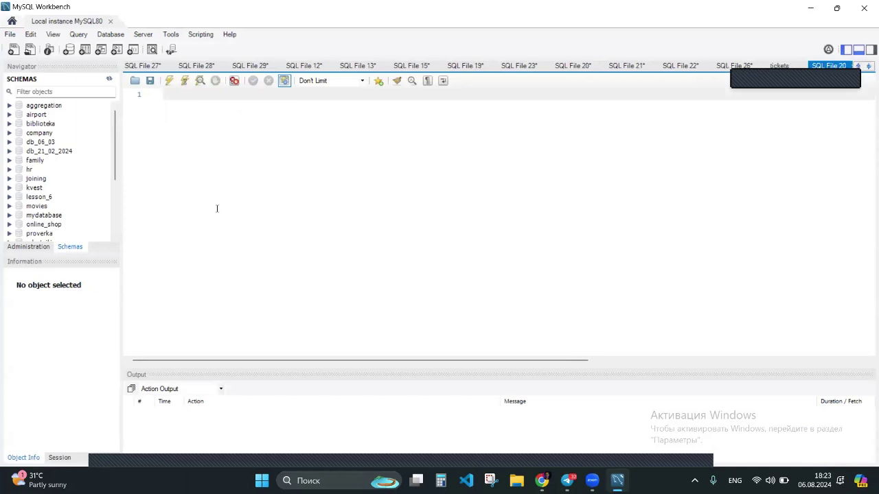
pyautogui.keyDown('ctrl'); pyautogui.scroll(3, 203, 198); pyautogui.keyUp('ctrl')
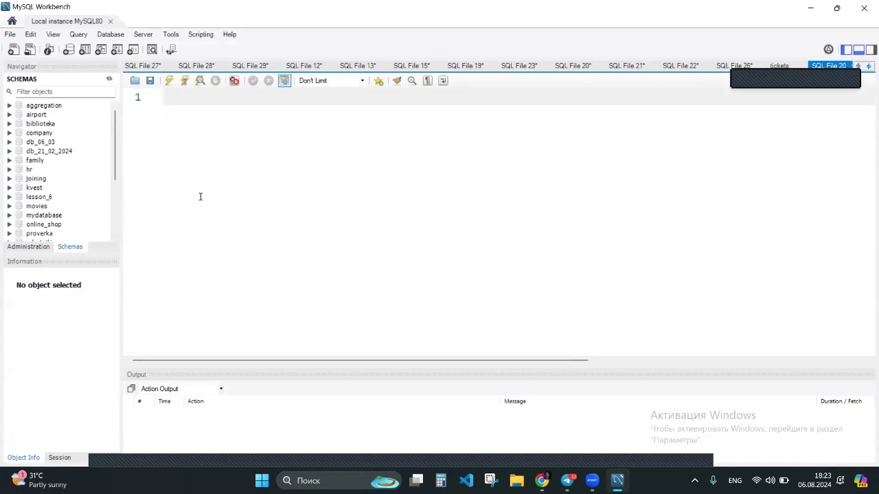
# Expand the airport schema's tables in the schema tree, including the airliners, clients and tickets entries.
pyautogui.click(8, 107)
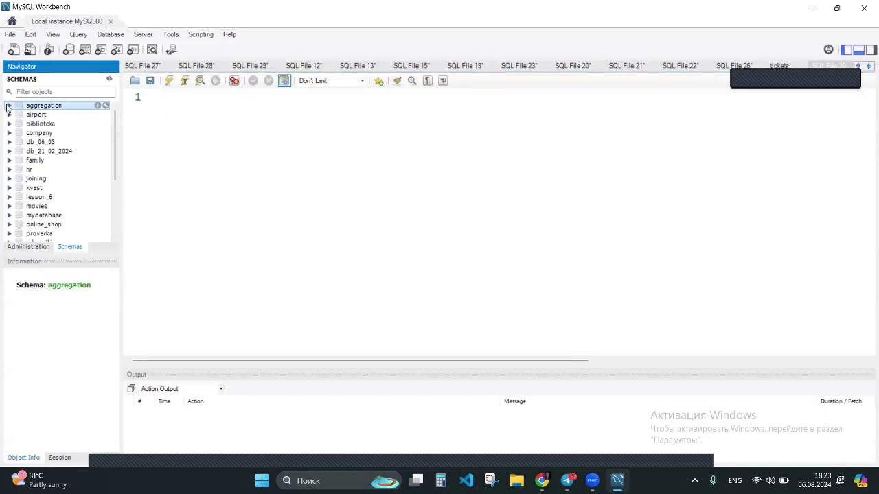
pyautogui.doubleClick(367, 14)
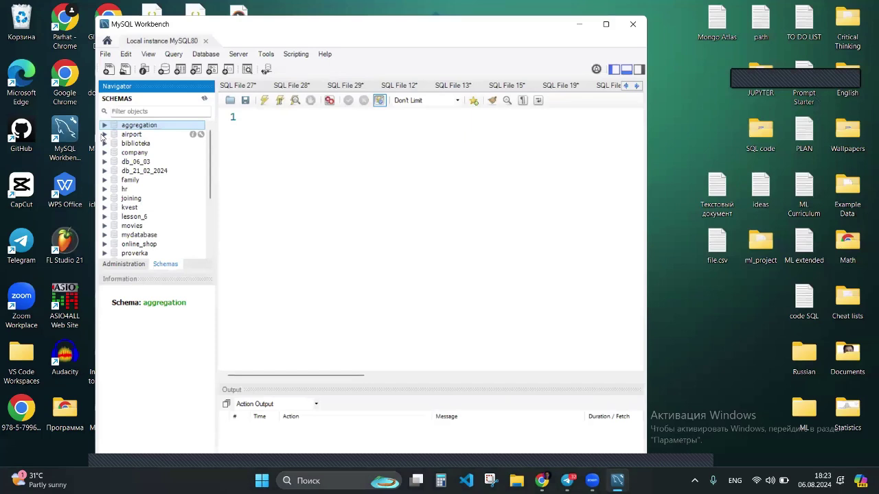
pyautogui.click(105, 136)
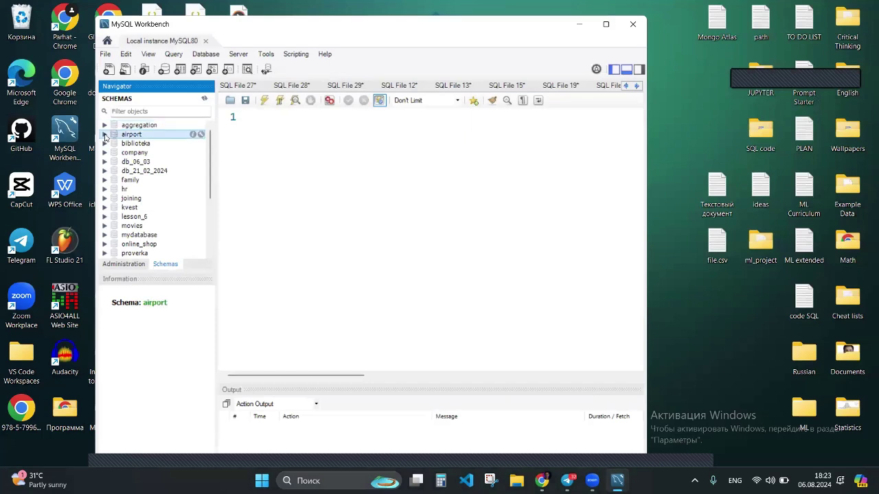
pyautogui.click(105, 134)
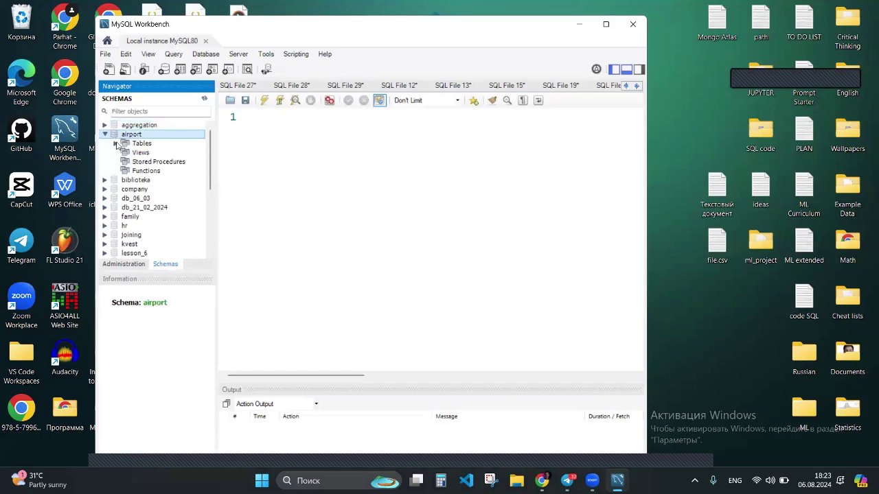
pyautogui.click(116, 144)
pyautogui.click(127, 153)
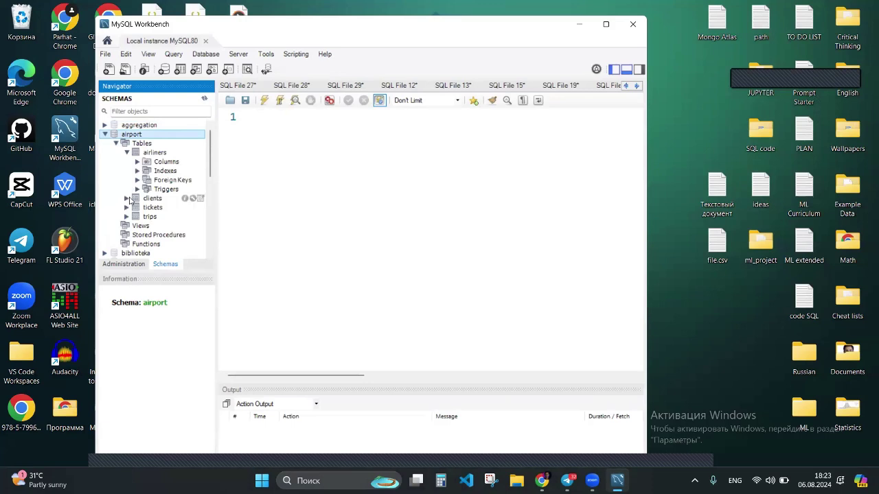
pyautogui.click(126, 198)
pyautogui.click(126, 243)
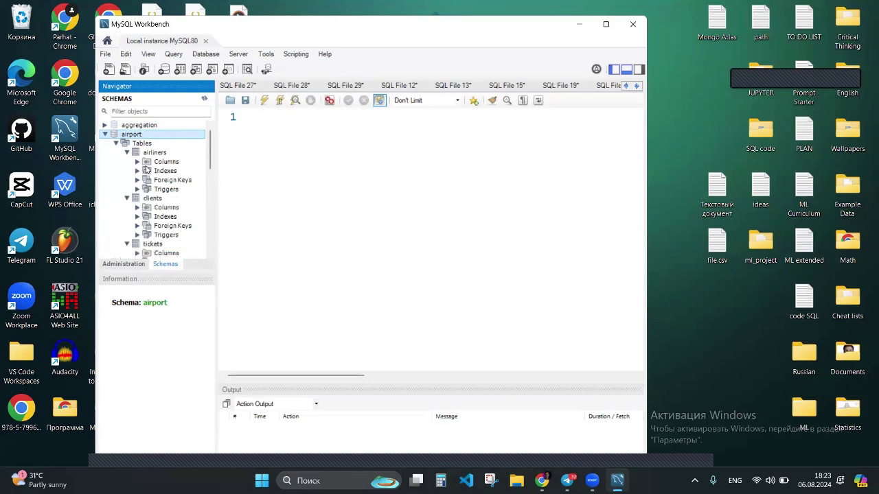
# Show all rows of the airport schema's airliners, clients, tickets and trips tables, each in its own query result.
pyautogui.click(201, 152)
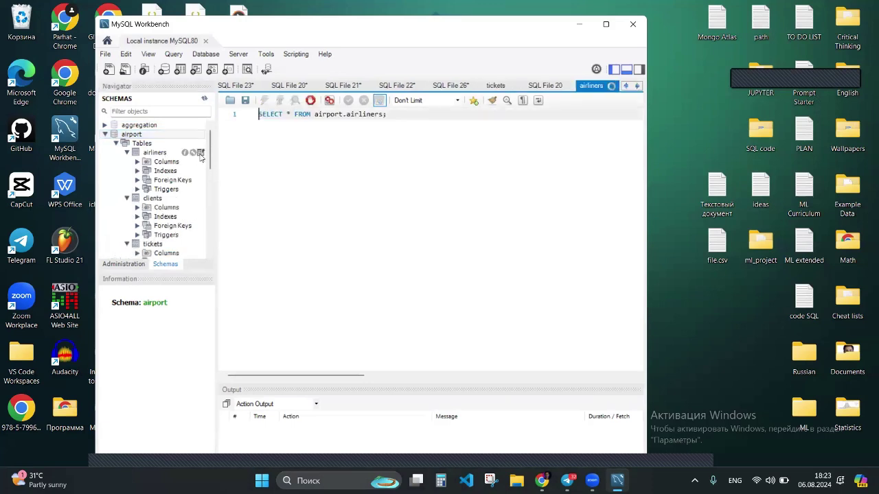
pyautogui.click(200, 199)
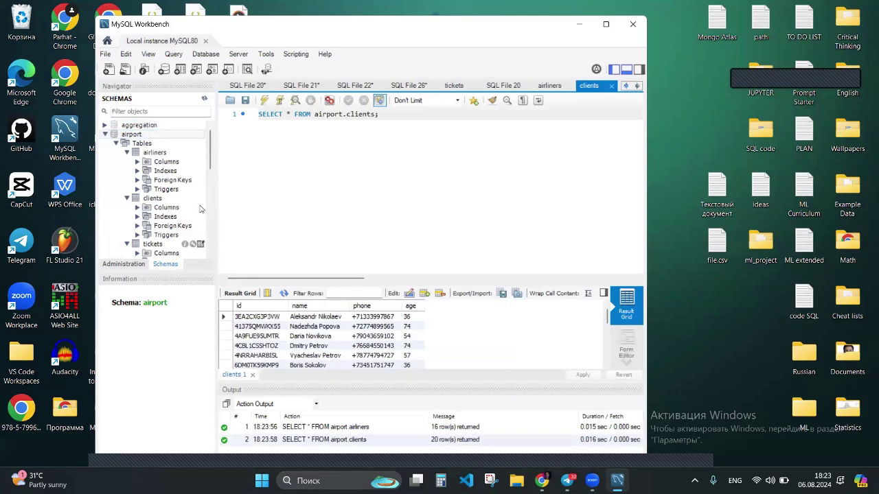
pyautogui.scroll(-1, 200, 209)
pyautogui.click(201, 208)
pyautogui.scroll(-2, 201, 209)
pyautogui.click(200, 207)
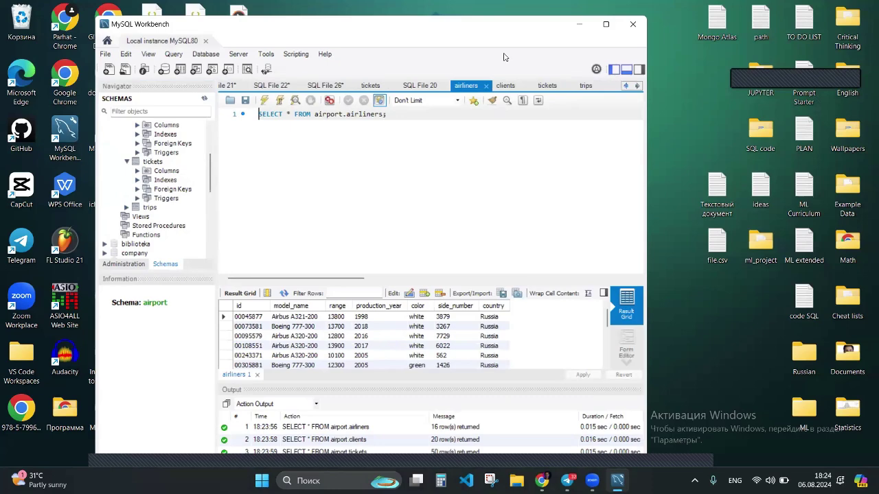
# Maximize the window and examine the airliners, clients and tickets columns, matching client_id in tickets to id in clients.
pyautogui.press('super+Up')
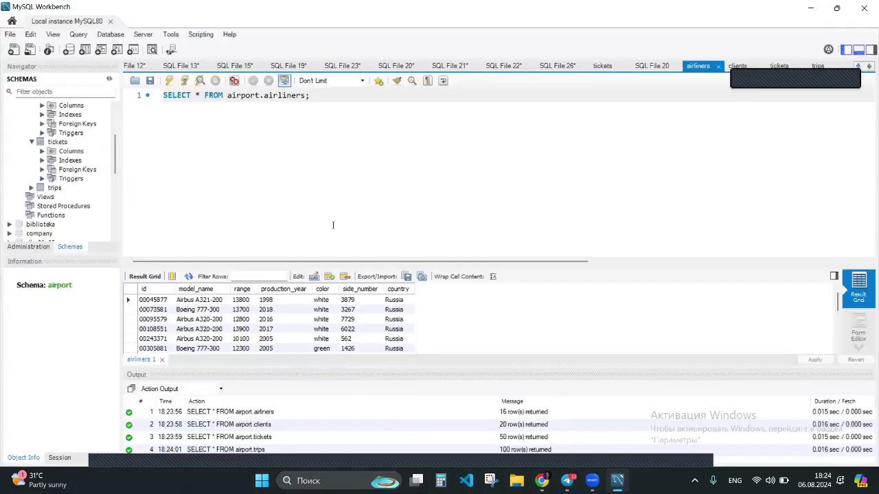
pyautogui.scroll(1, 298, 131)
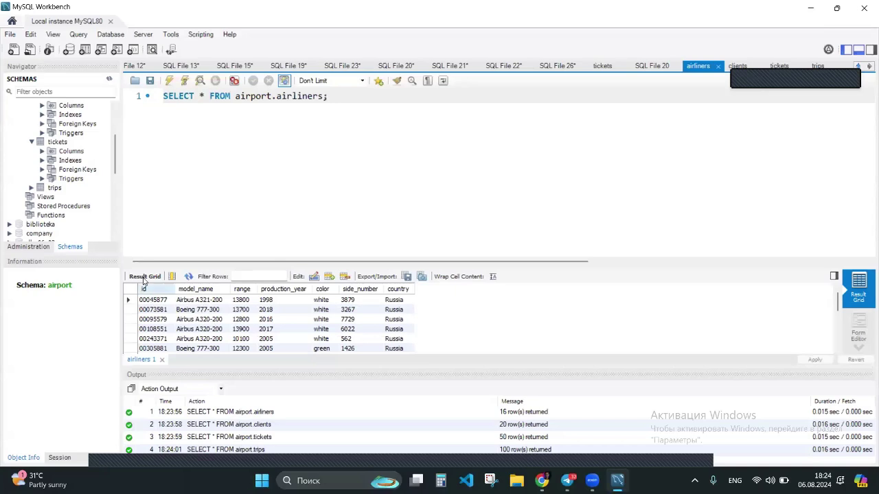
pyautogui.click(739, 66)
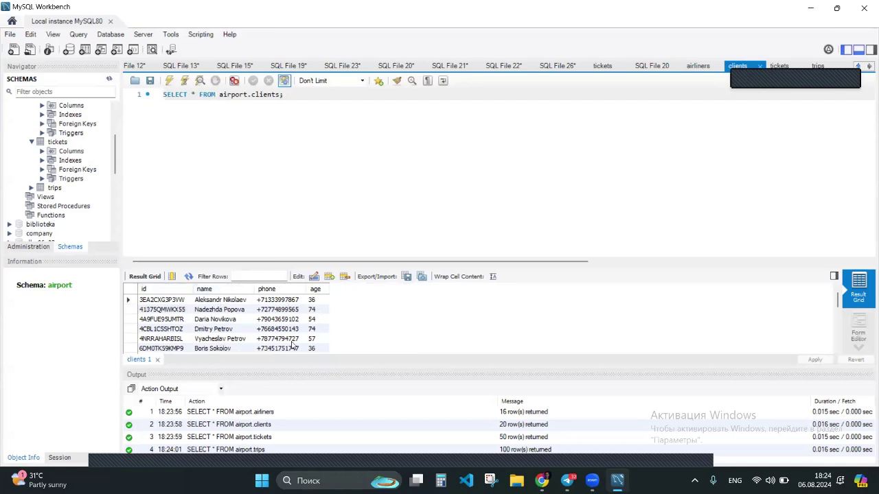
pyautogui.click(695, 65)
pyautogui.click(781, 65)
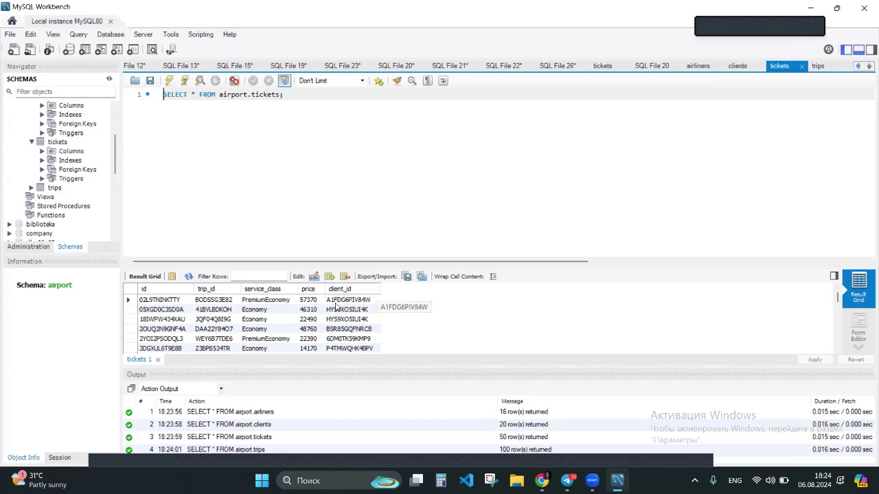
pyautogui.click(736, 66)
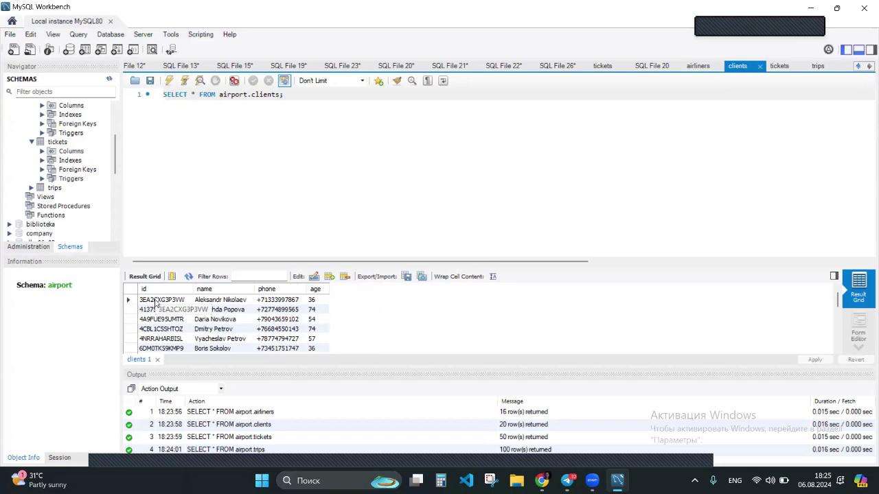
# Compare airliner_id in the trips table with id in the airliners table.
pyautogui.click(818, 66)
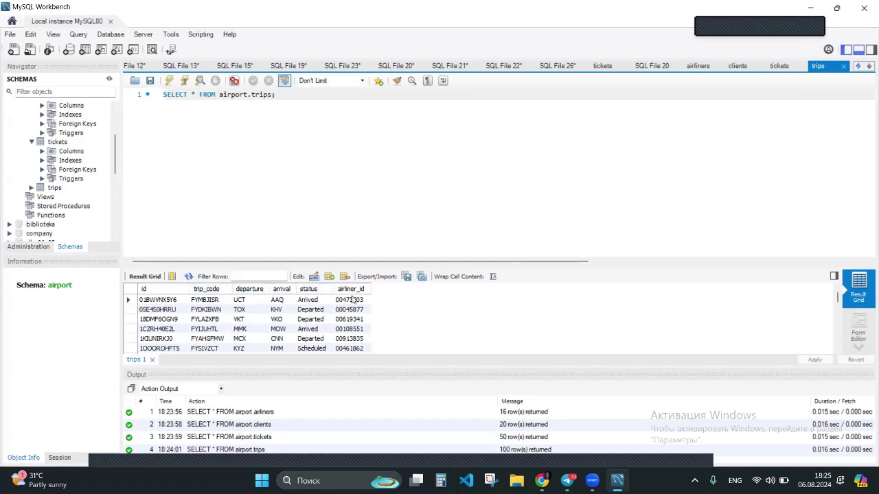
pyautogui.click(698, 65)
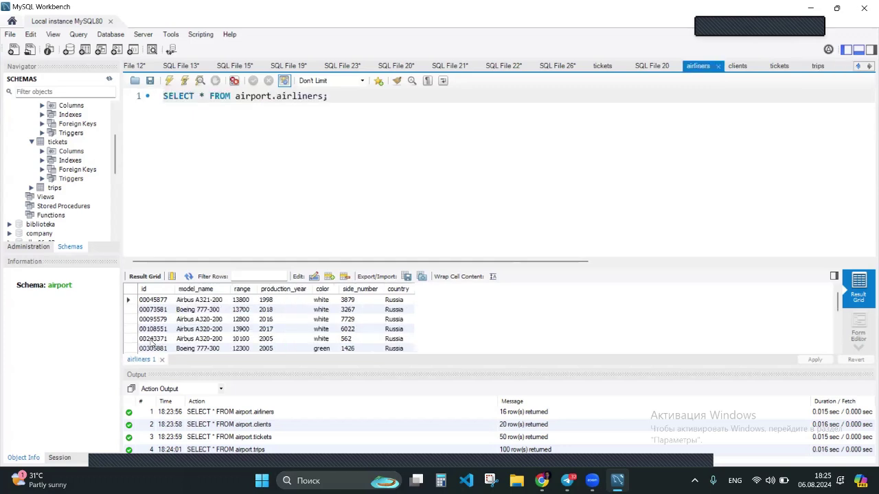
pyautogui.click(817, 66)
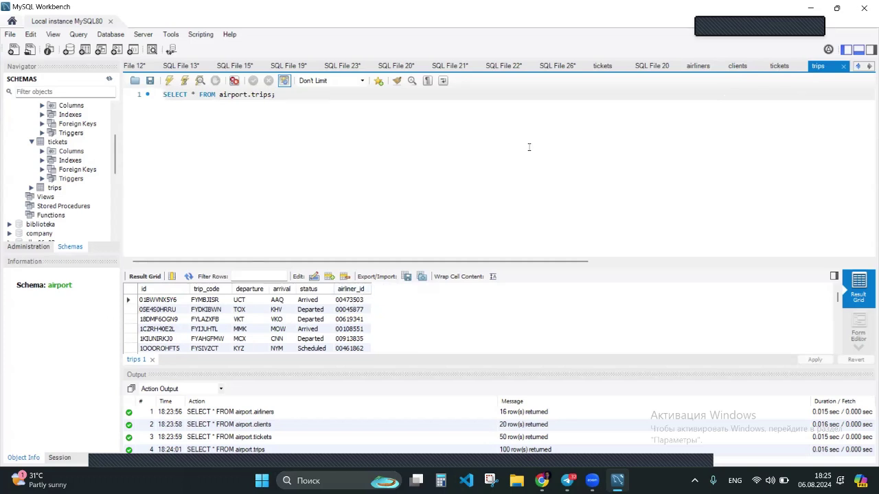
# Review the key columns linking tickets to clients and trips to airliners across the four table results.
pyautogui.click(780, 66)
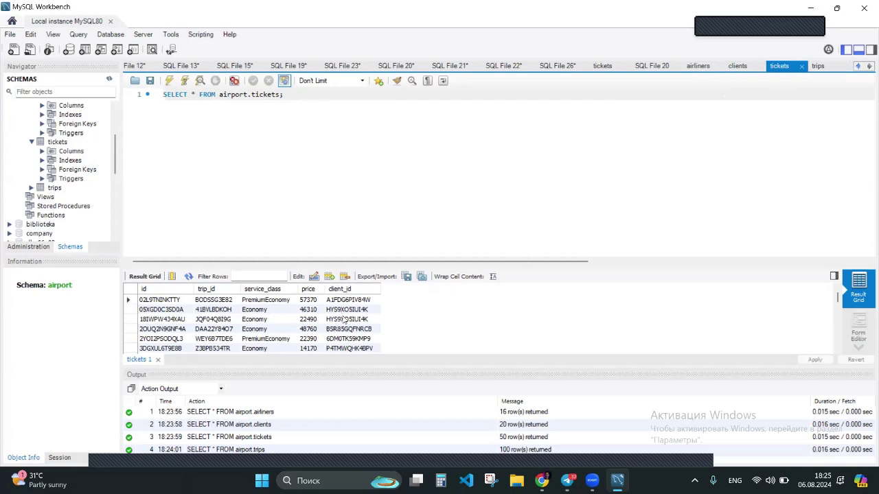
pyautogui.click(740, 67)
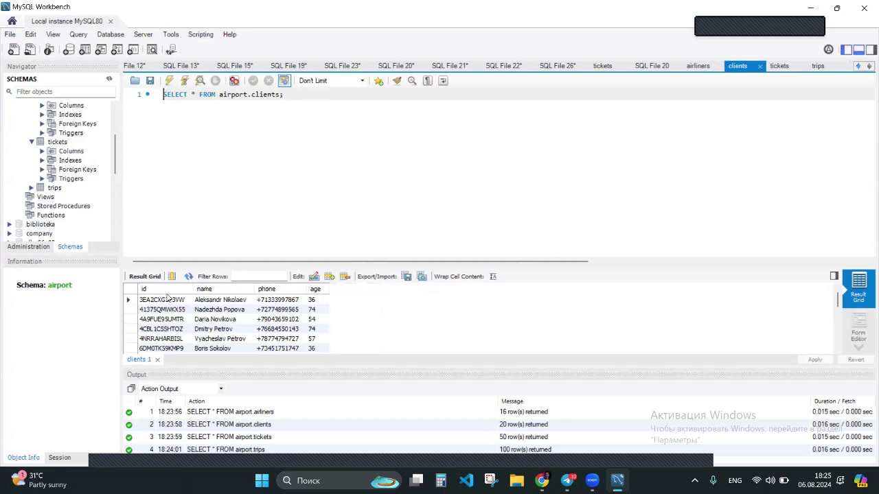
pyautogui.click(788, 67)
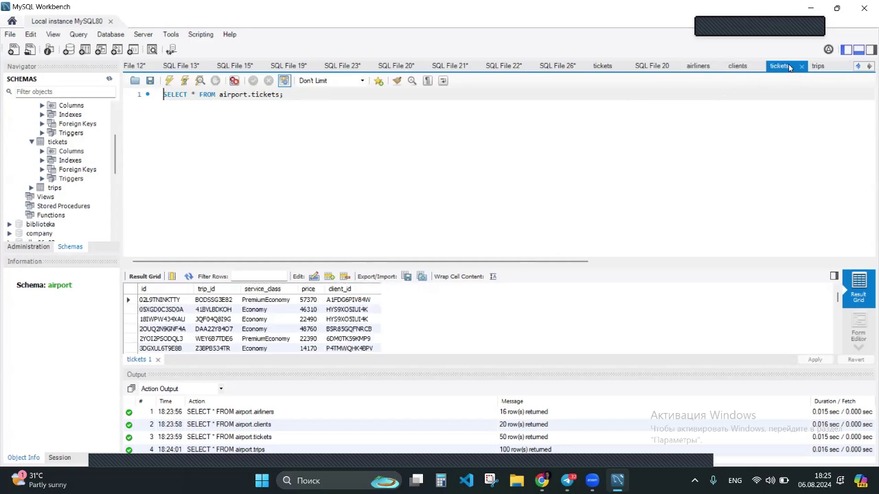
pyautogui.click(819, 69)
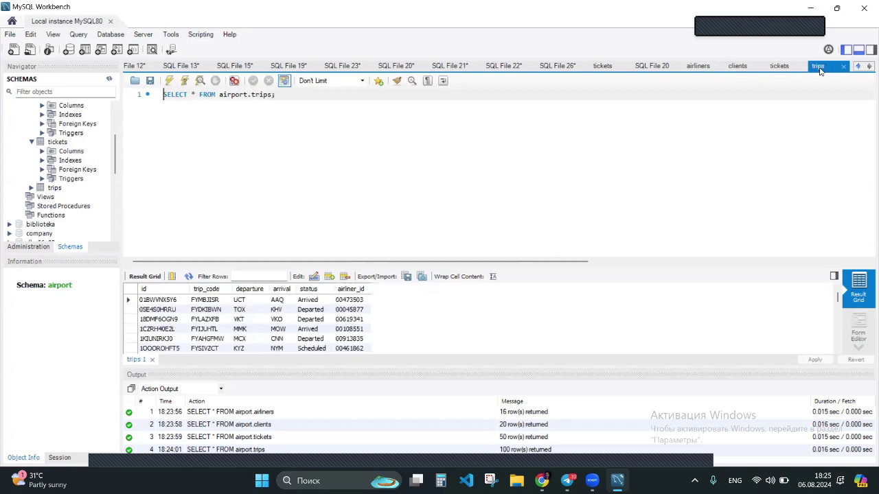
pyautogui.click(697, 67)
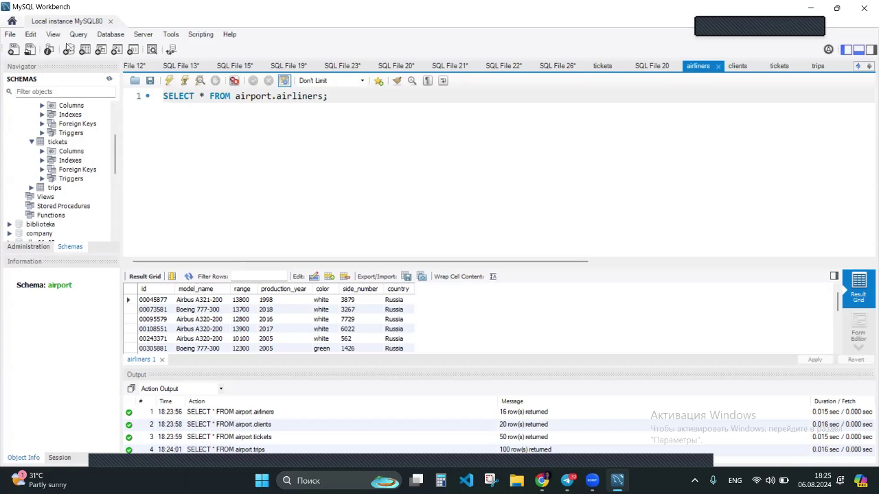
# Start reverse engineering a database through the stored connection ICH_READ, connect to the server and fetch its schema list.
pyautogui.click(111, 34)
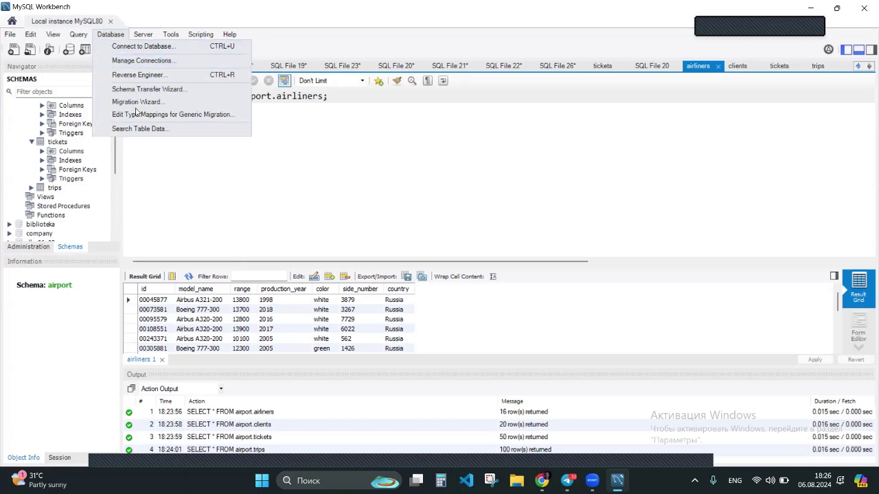
pyautogui.click(151, 77)
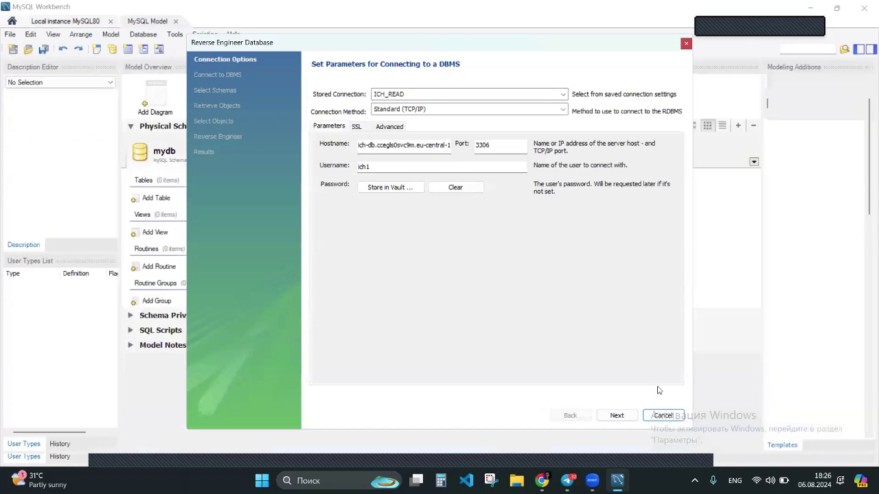
pyautogui.click(621, 417)
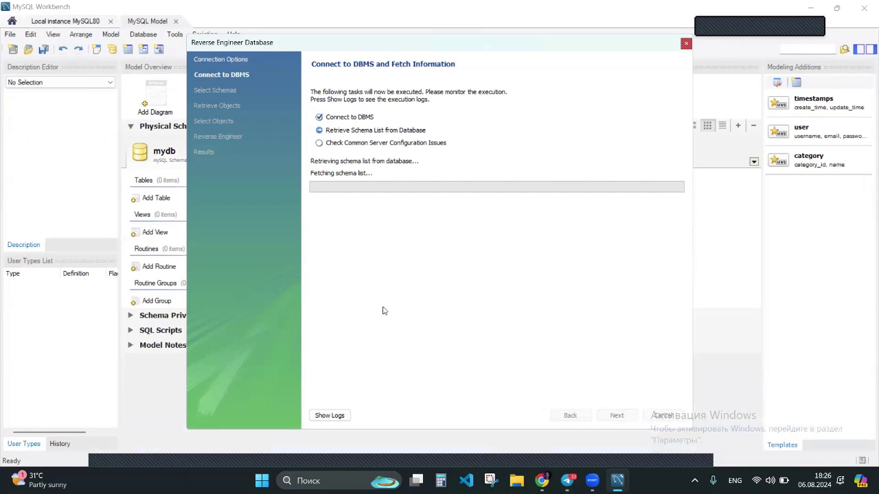
pyautogui.click(617, 417)
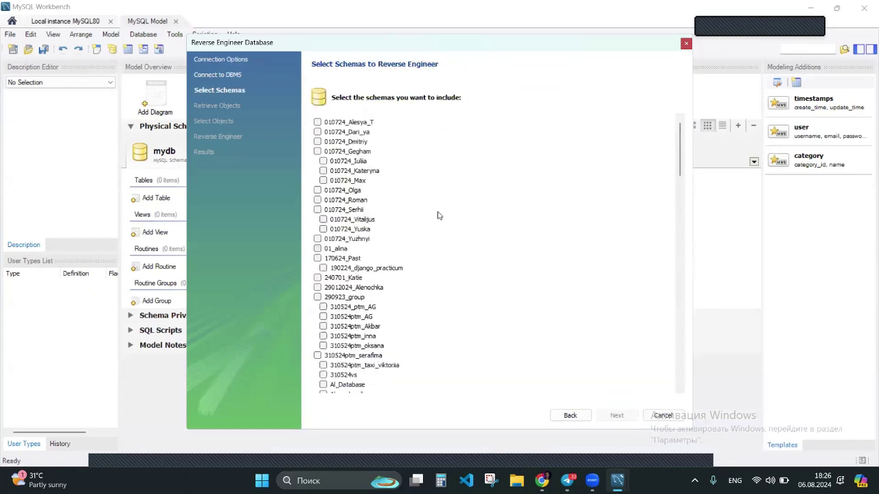
# Include only the airport schema in the reverse engineering and retrieve its objects.
pyautogui.scroll(-6, 350, 196)
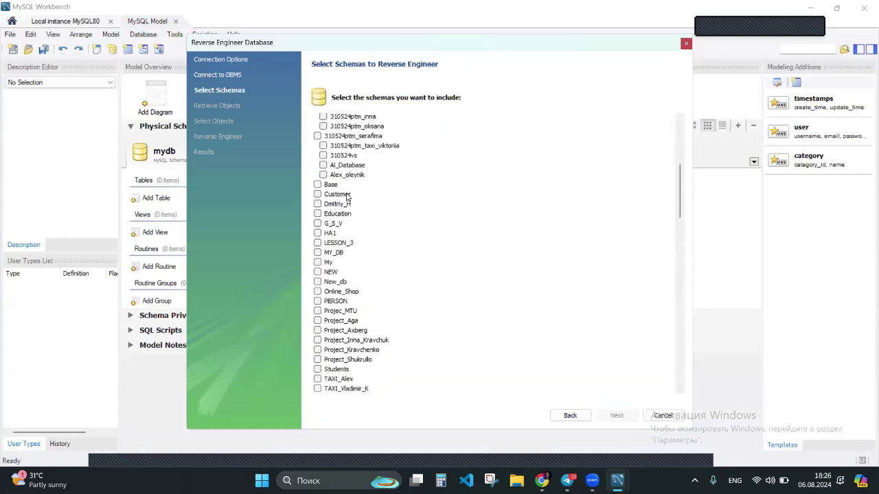
pyautogui.scroll(6, 347, 196)
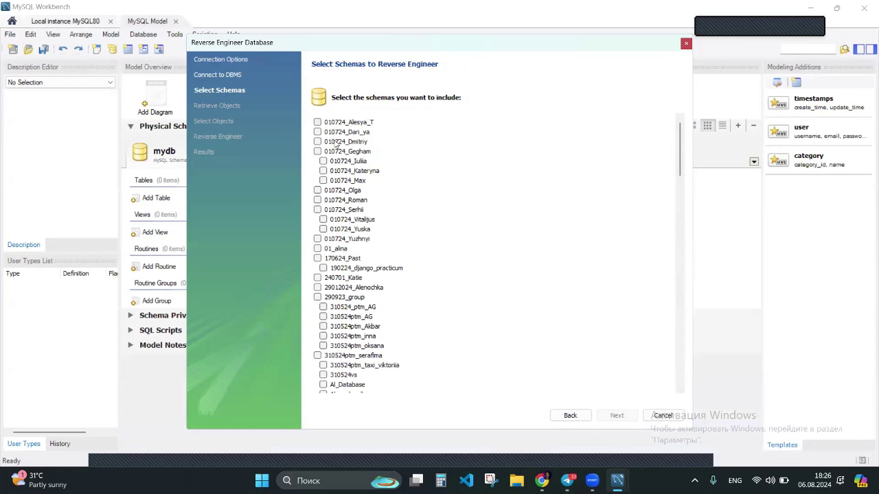
pyautogui.scroll(-20, 340, 162)
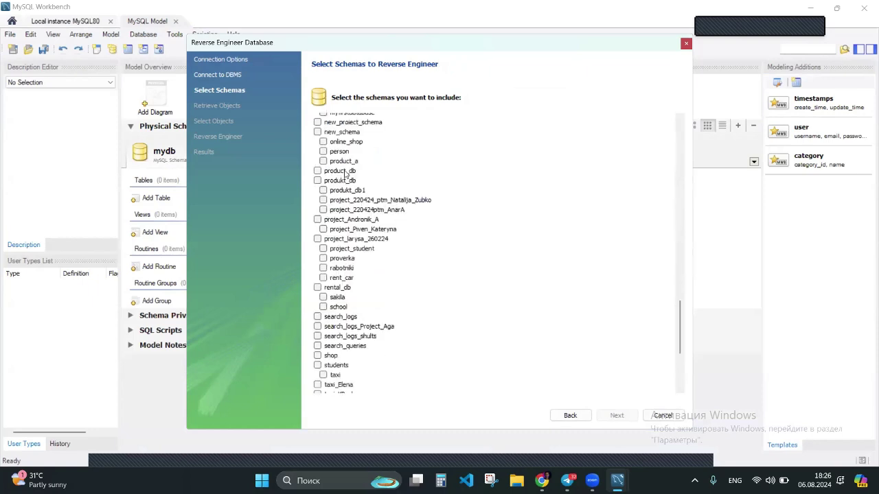
pyautogui.scroll(-5, 345, 174)
pyautogui.scroll(20, 377, 261)
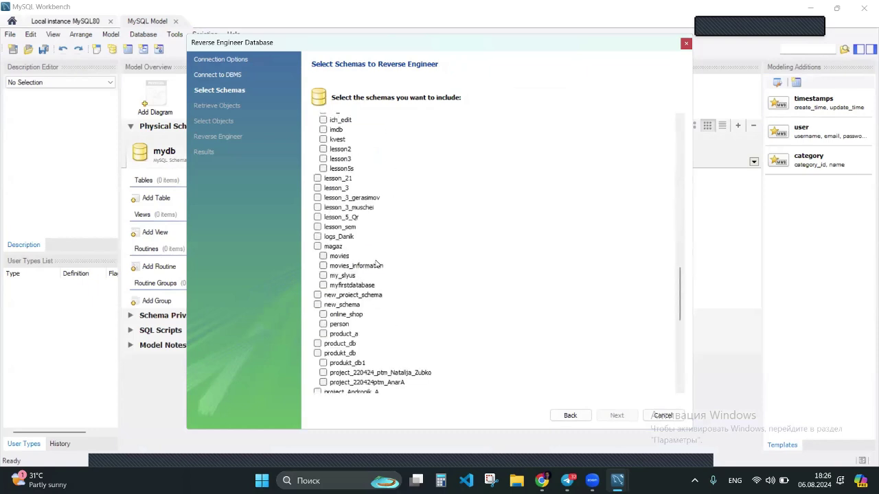
pyautogui.scroll(5, 377, 265)
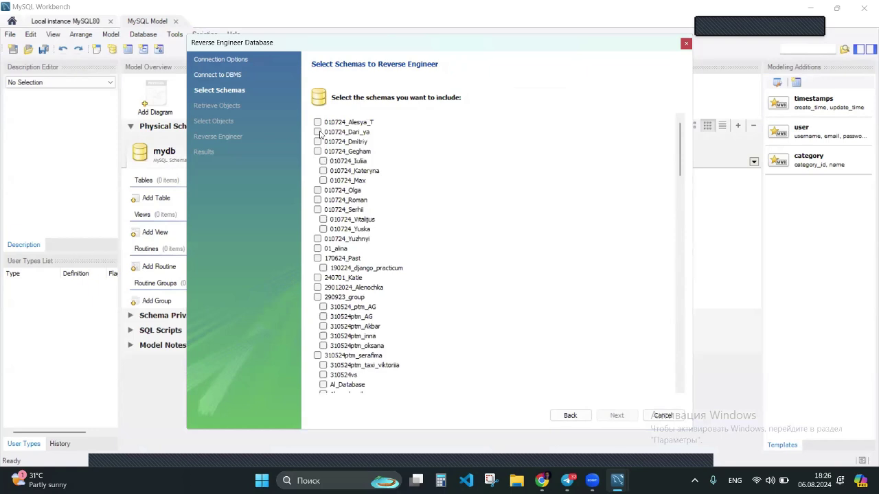
pyautogui.scroll(-8, 336, 180)
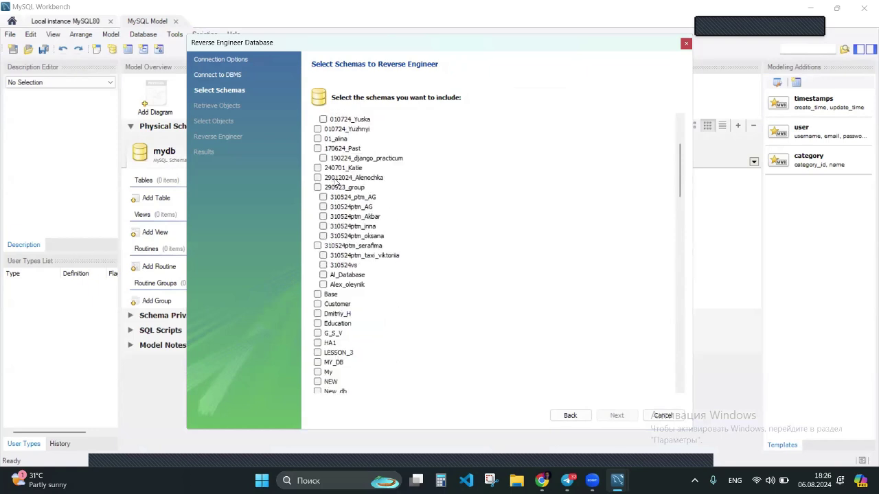
pyautogui.scroll(-7, 336, 182)
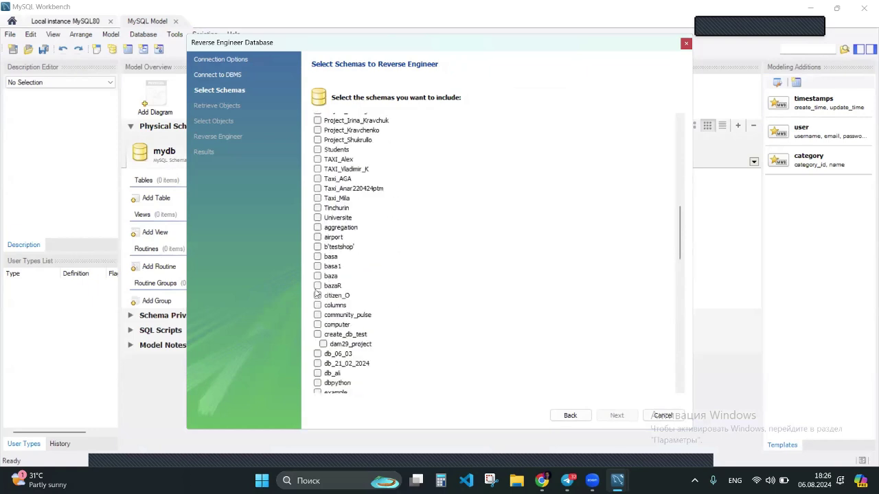
pyautogui.click(317, 237)
pyautogui.click(628, 416)
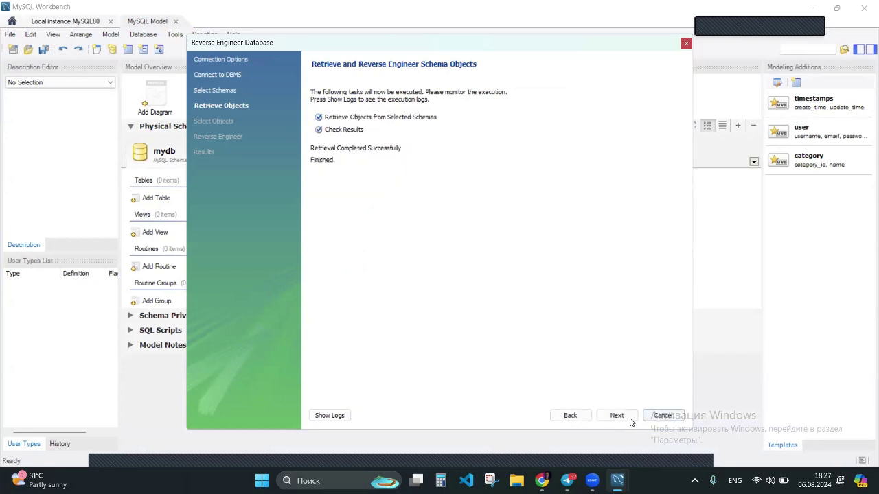
# Import all of the schema's table and view objects, place them on a diagram, and finish the reverse engineering.
pyautogui.click(618, 416)
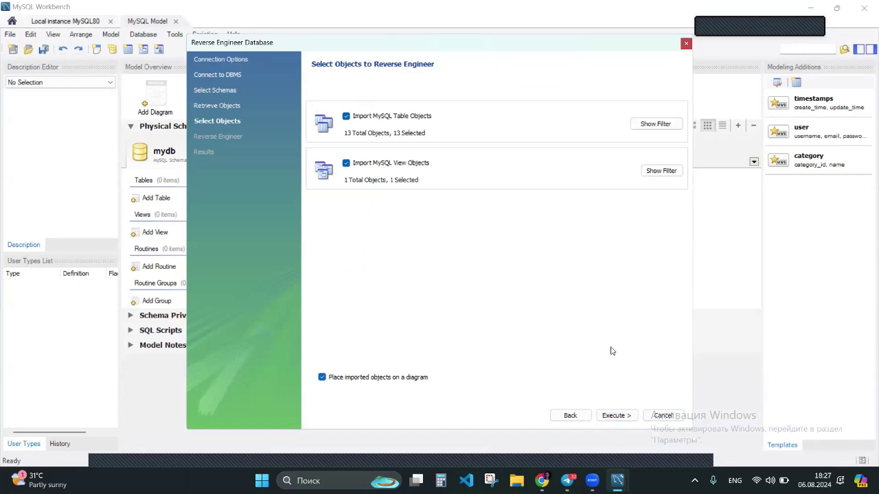
pyautogui.click(627, 416)
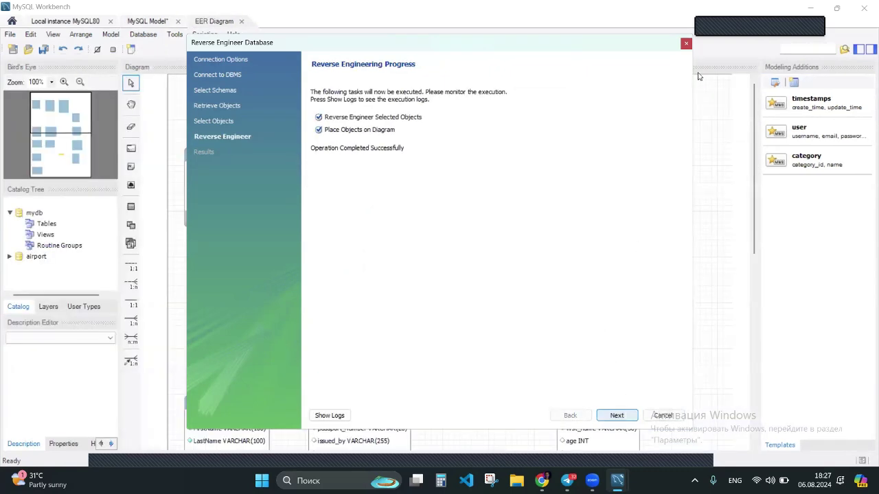
pyautogui.click(616, 414)
pyautogui.click(617, 415)
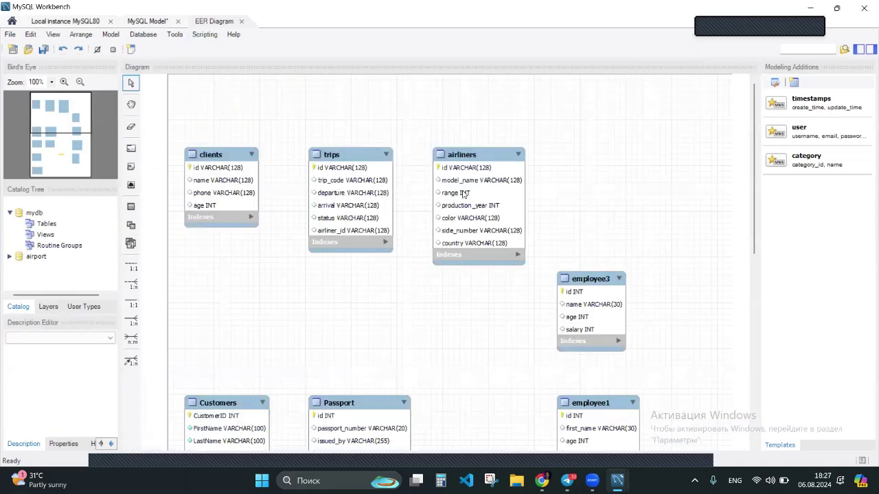
# Examine the airport EER diagram for its tables, columns and relationship lines, including clients, trips, airliners and tickets.
pyautogui.scroll(-5, 395, 207)
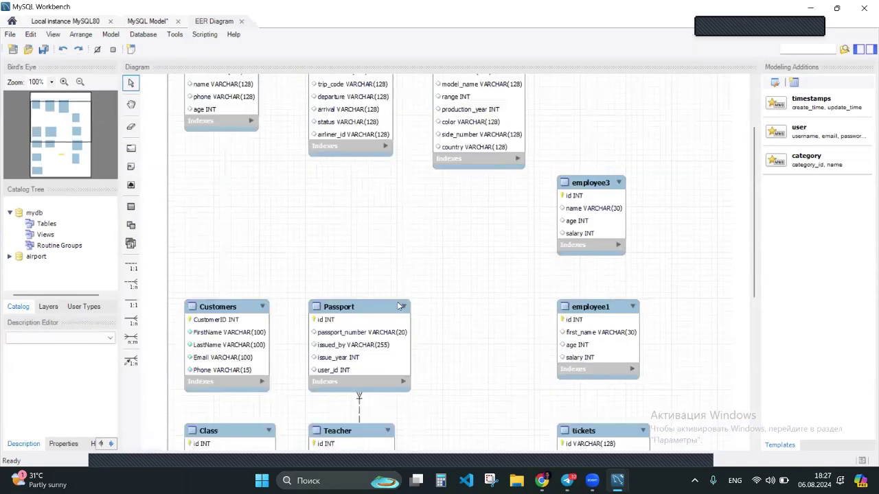
pyautogui.scroll(3, 405, 305)
pyautogui.scroll(-2, 406, 303)
pyautogui.scroll(-7, 406, 302)
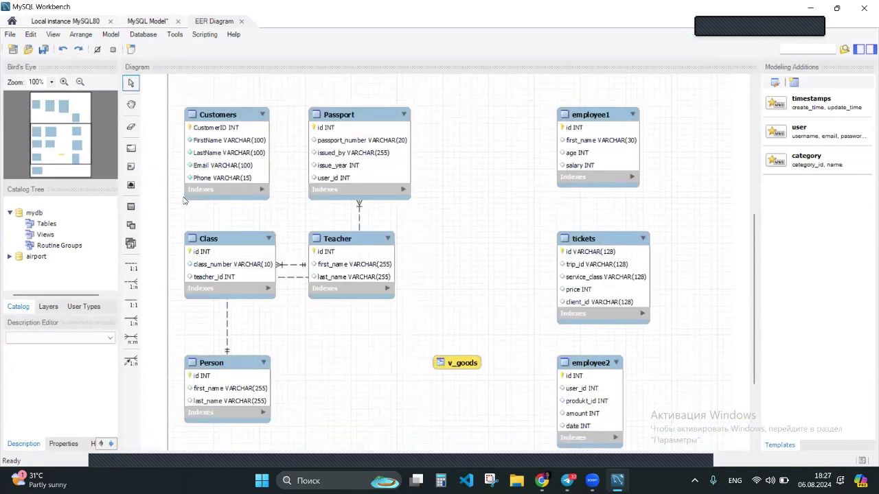
pyautogui.scroll(1, 250, 226)
pyautogui.scroll(-3, 492, 240)
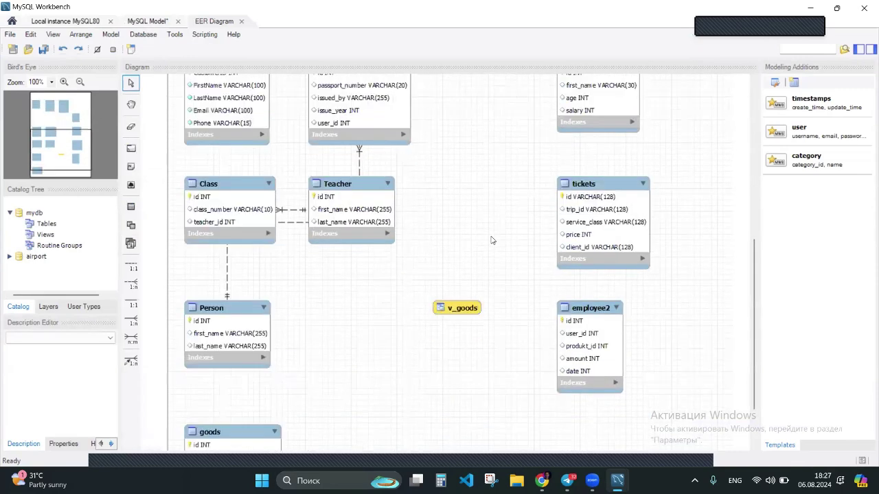
pyautogui.scroll(-2, 492, 240)
pyautogui.scroll(8, 492, 240)
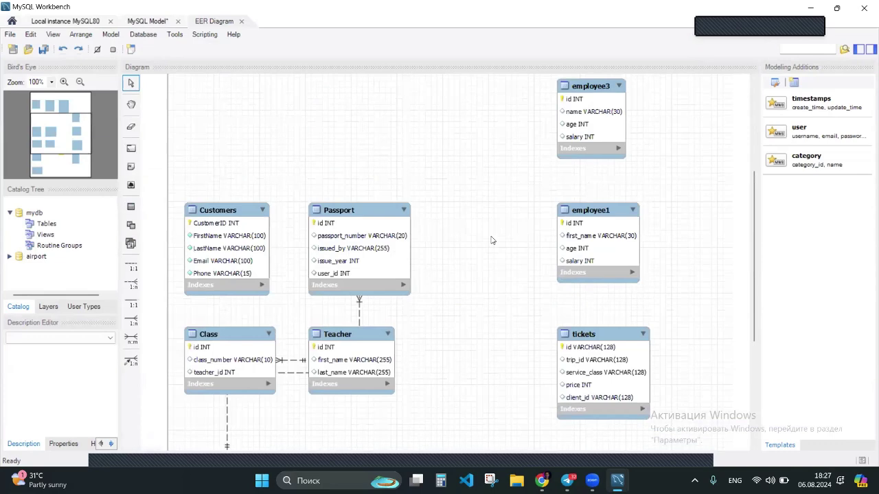
pyautogui.scroll(7, 492, 241)
pyautogui.scroll(-3, 492, 241)
pyautogui.scroll(2, 492, 240)
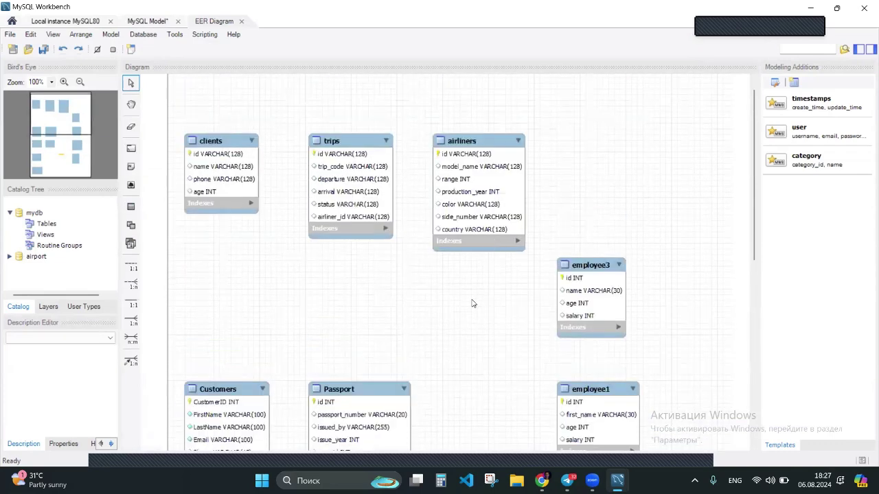
pyautogui.scroll(-5, 472, 301)
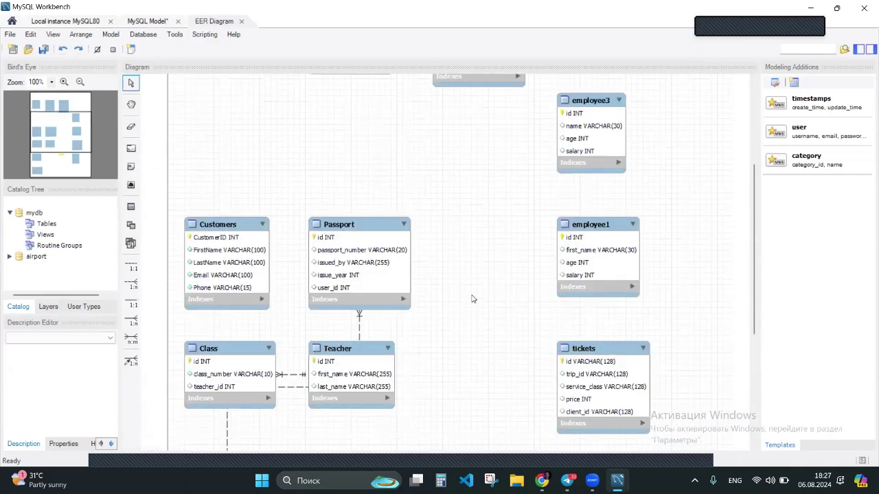
pyautogui.scroll(-8, 473, 298)
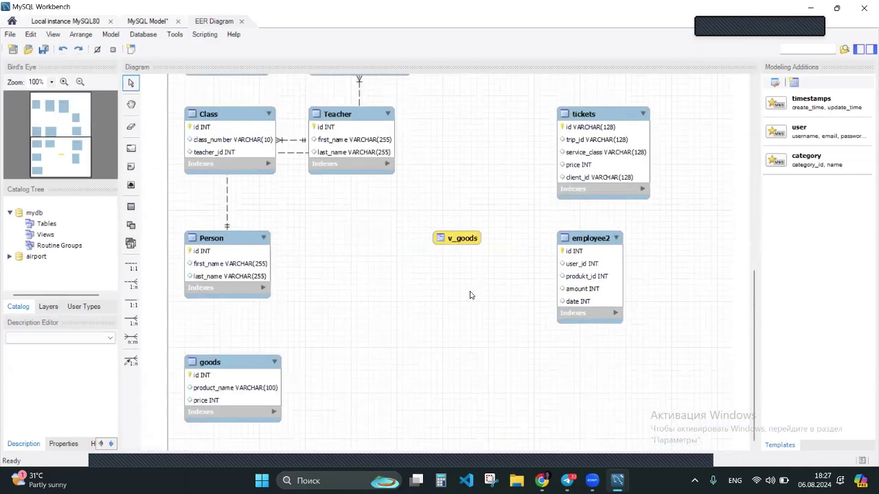
pyautogui.scroll(1, 291, 306)
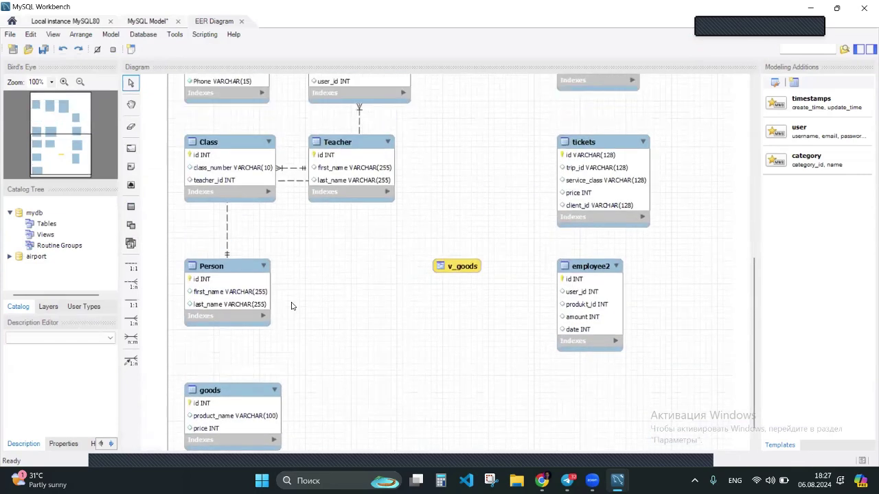
pyautogui.scroll(3, 291, 306)
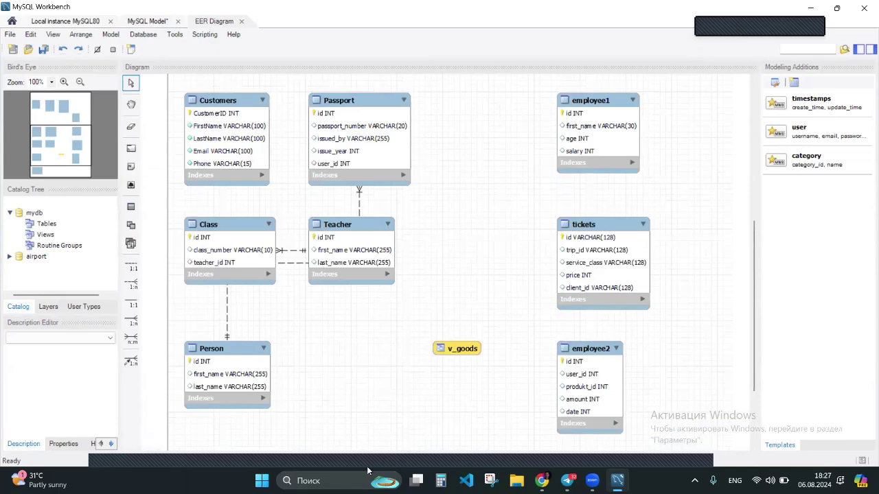
# Move the Customers, employee1 and tickets tables higher in the EER diagram, and undo the last move.
pyautogui.moveTo(251, 103); pyautogui.dragTo(290, 30)
pyautogui.moveTo(611, 221); pyautogui.dragTo(515, 65)
pyautogui.moveTo(584, 302); pyautogui.dragTo(665, 130)
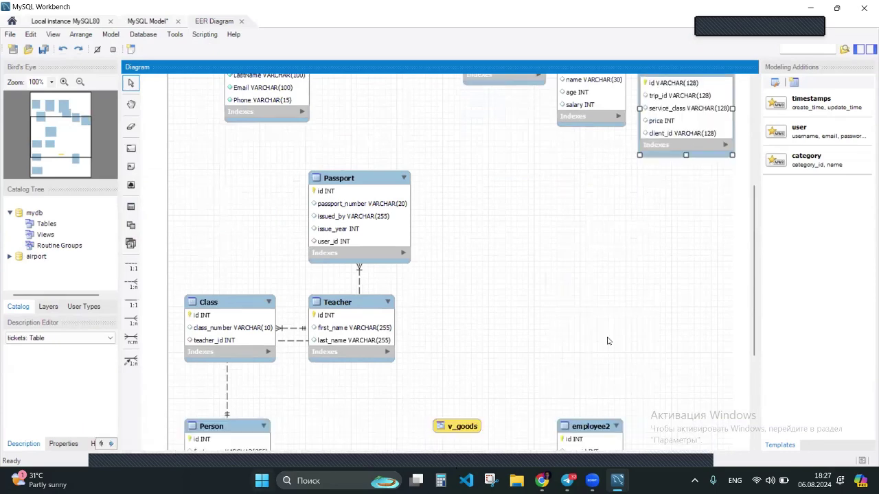
pyautogui.hotkey('ctrl', 'z')
pyautogui.scroll(3, 396, 302)
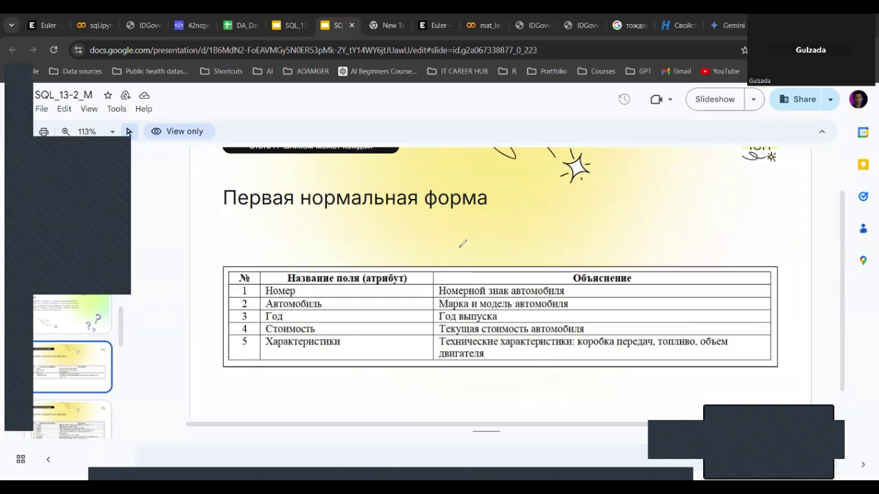
# In the SQL_13-2_M Google Slides presentation, draw a short pink vertical stroke above the attribute table on the first normal form slide.
pyautogui.moveTo(460, 243); pyautogui.dragTo(464, 262)
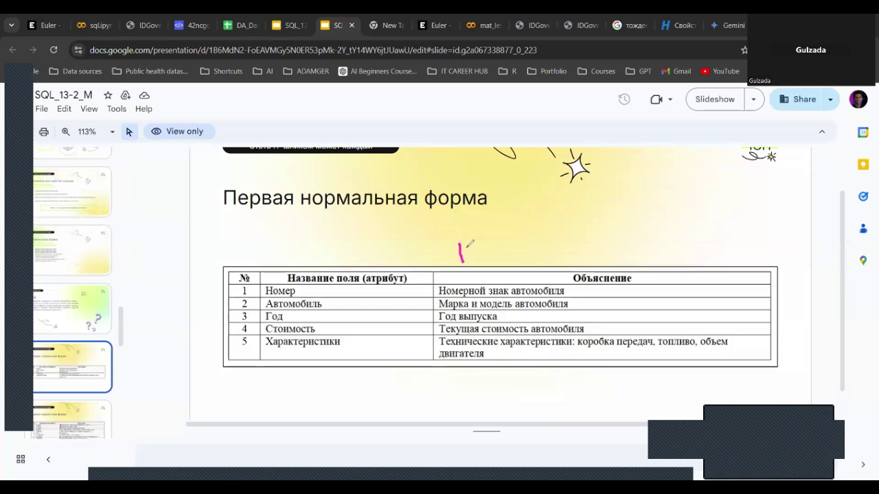